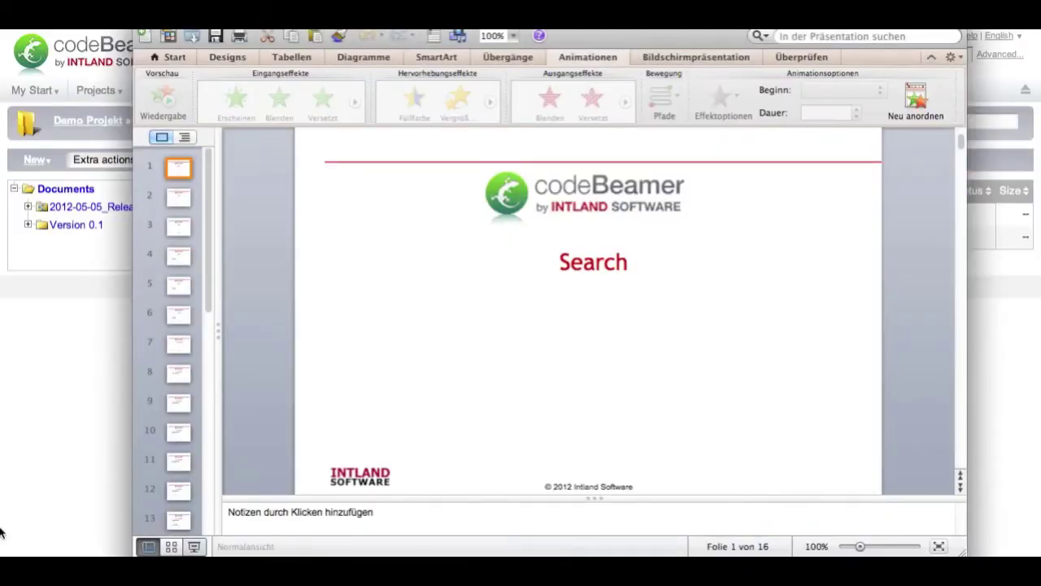
- Open Specs_File from the codeBeamer Demo Project folder in TextEdit
left_click(89, 400)
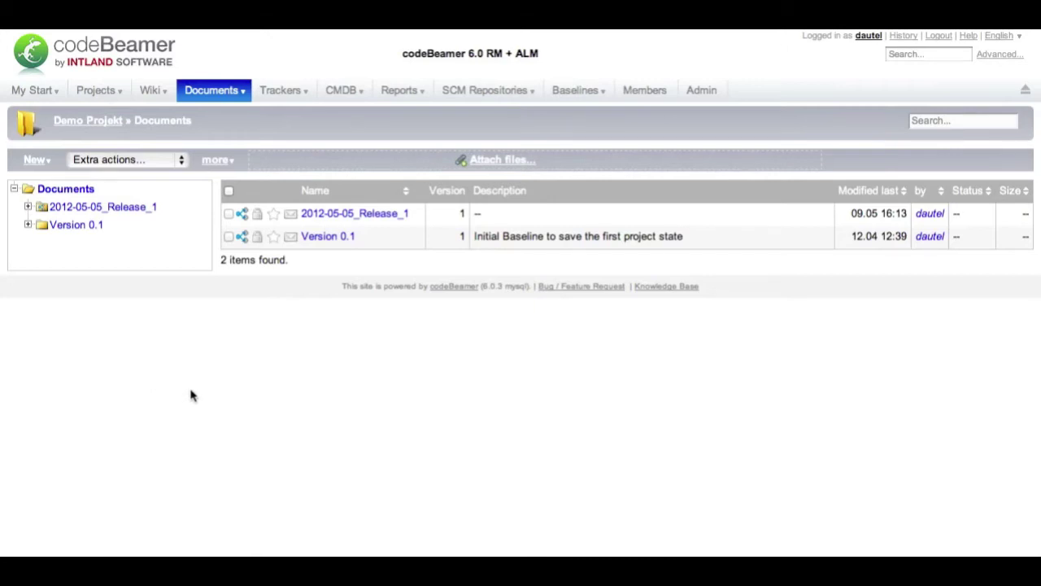
left_click(157, 555)
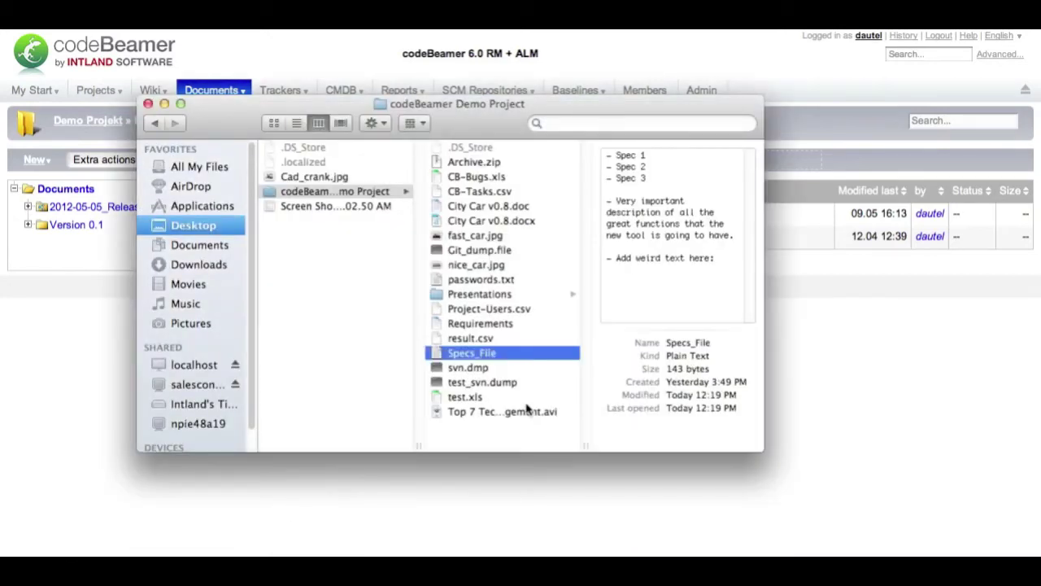
double_click(478, 359)
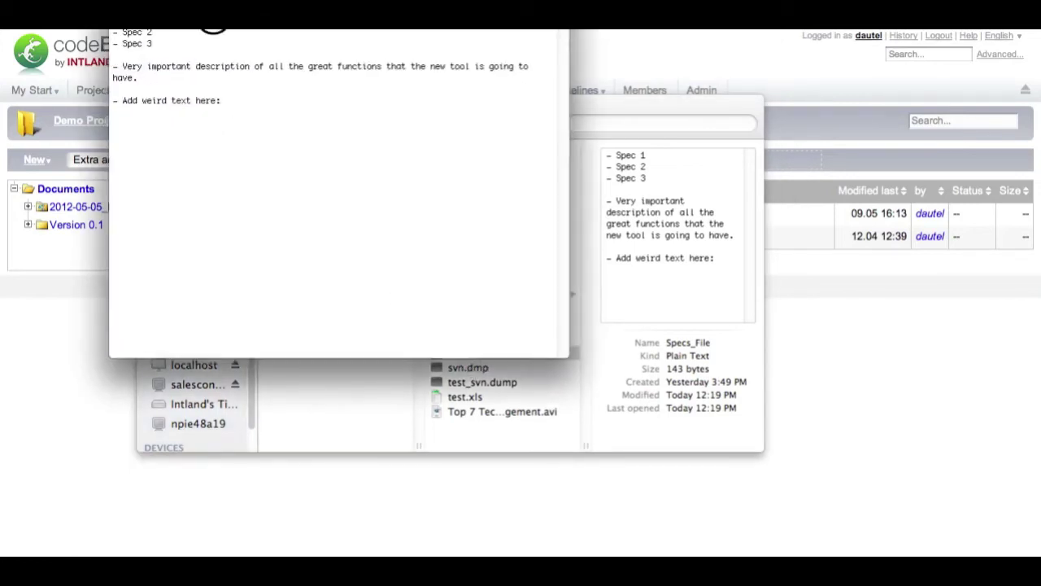
- Append 'ösadkfaöanöacla' after 'Add weird text here:' and select the new word
left_click(254, 208)
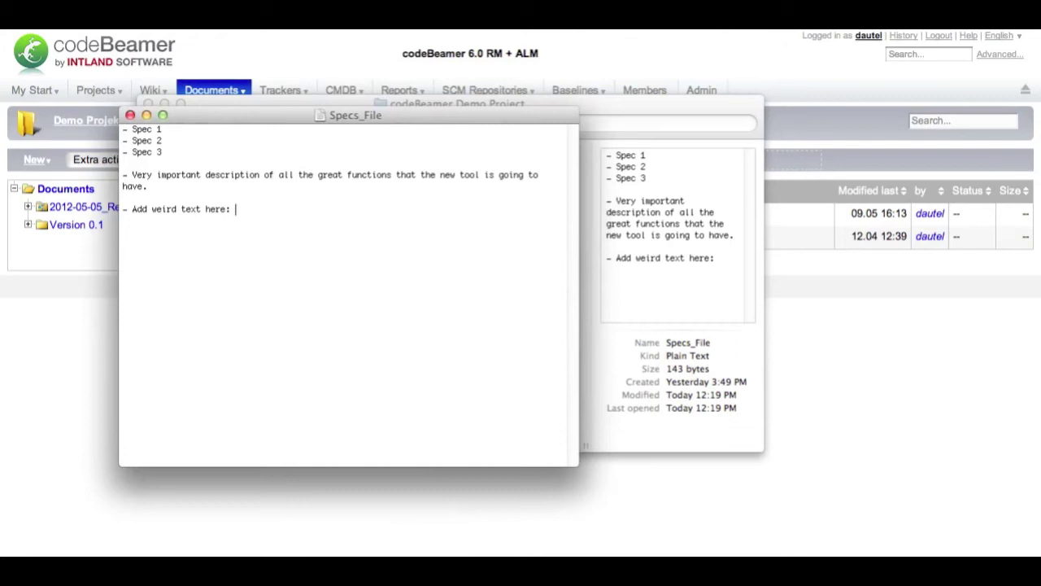
type("ösadkfaöanöacla")
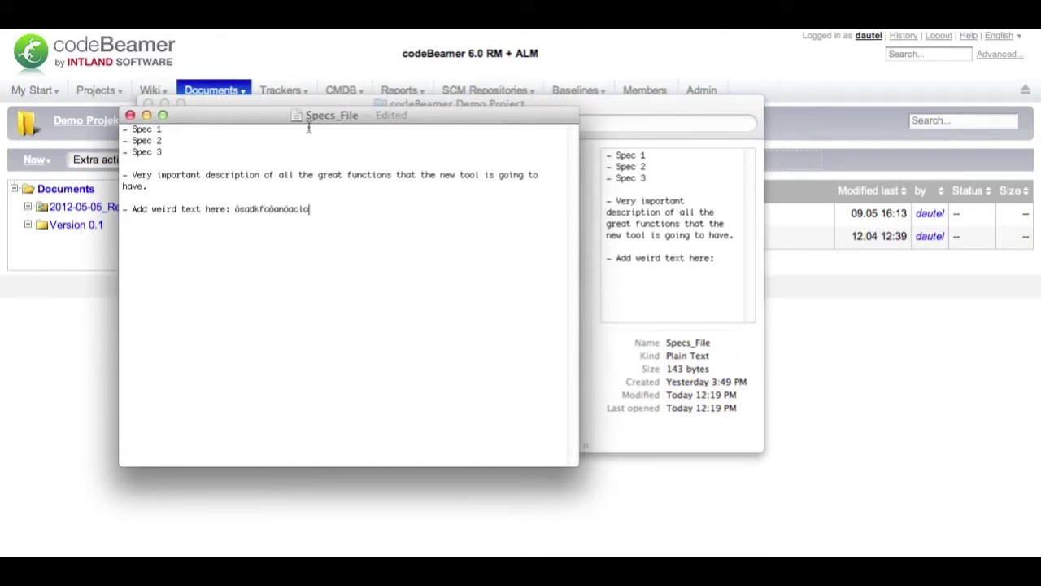
double_click(297, 210)
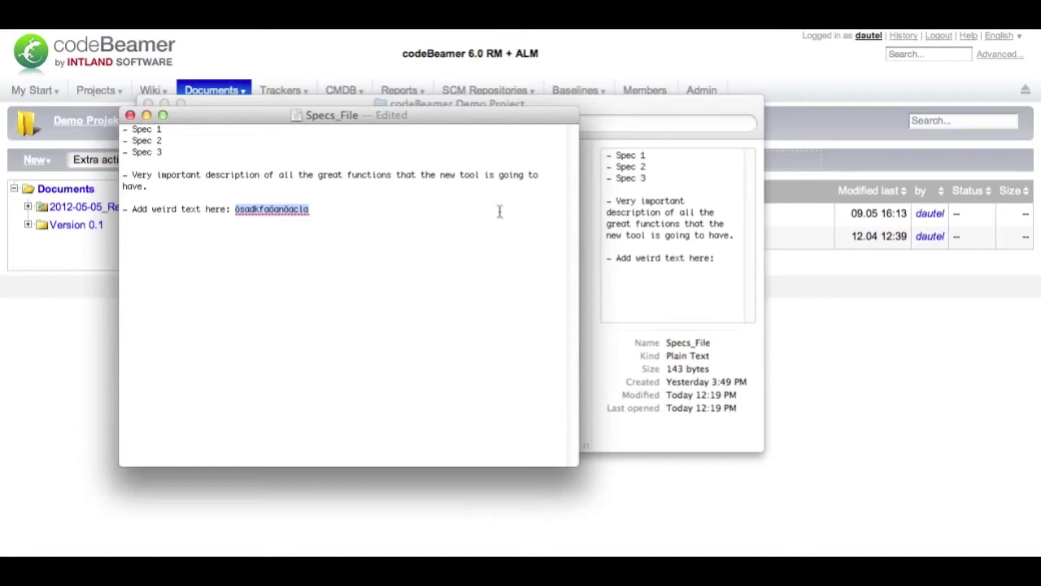
left_click(74, 399)
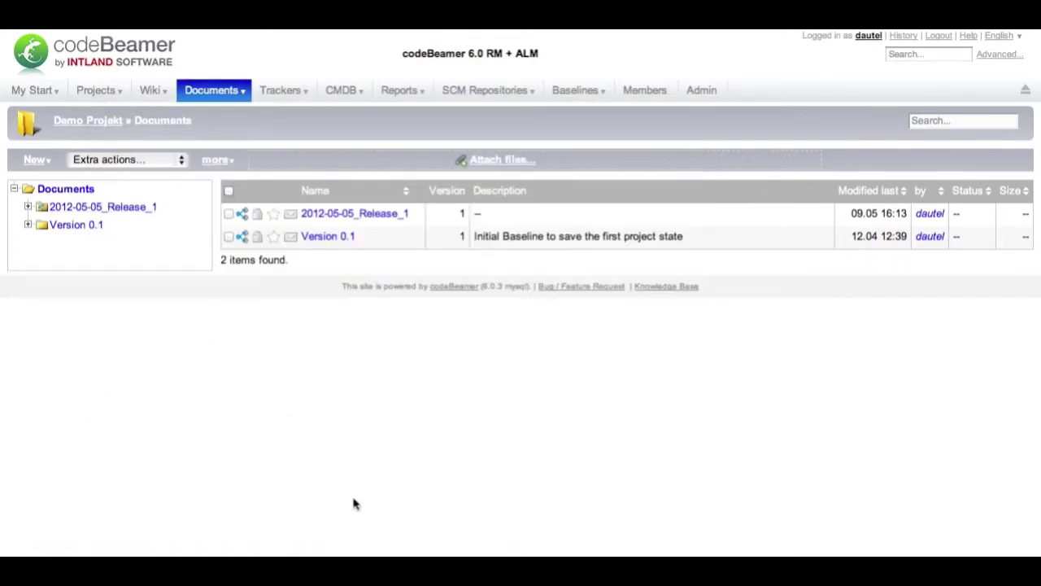
left_click(608, 554)
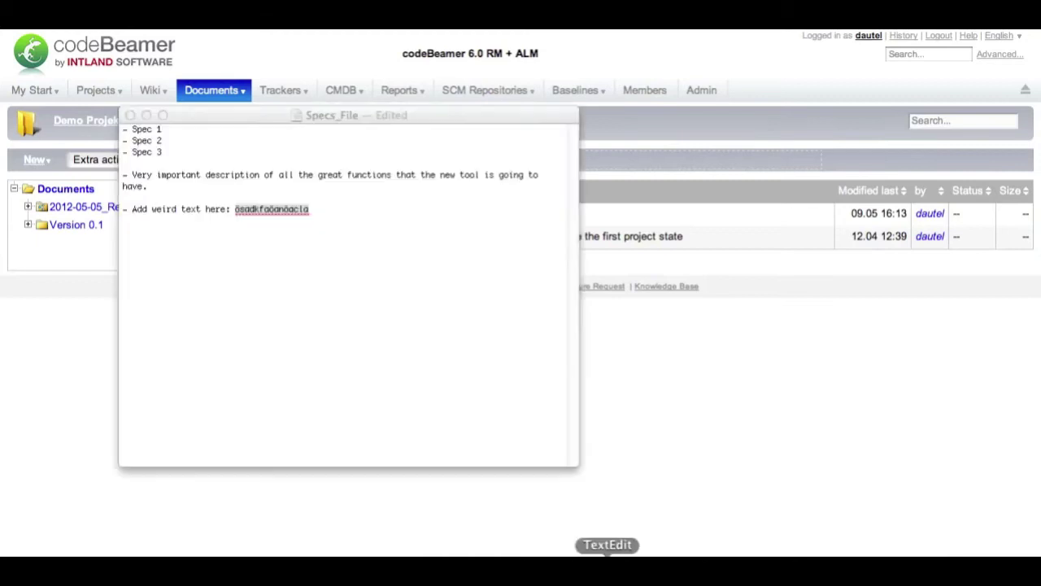
- Close the edited file and upload Specs_File.txt to the Demo Projekt documents
left_click(129, 111)
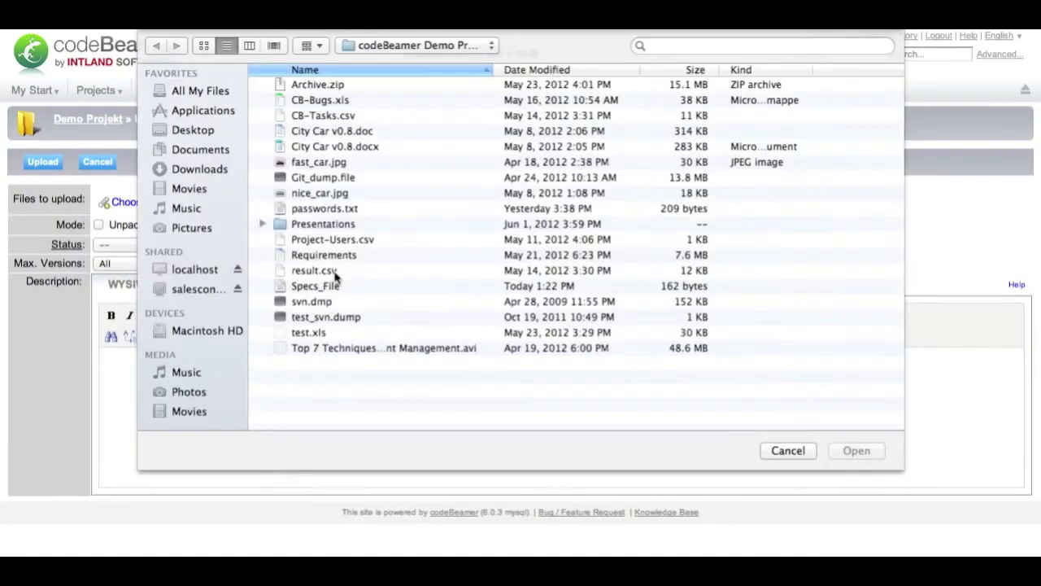
left_click(329, 288)
left_click(857, 451)
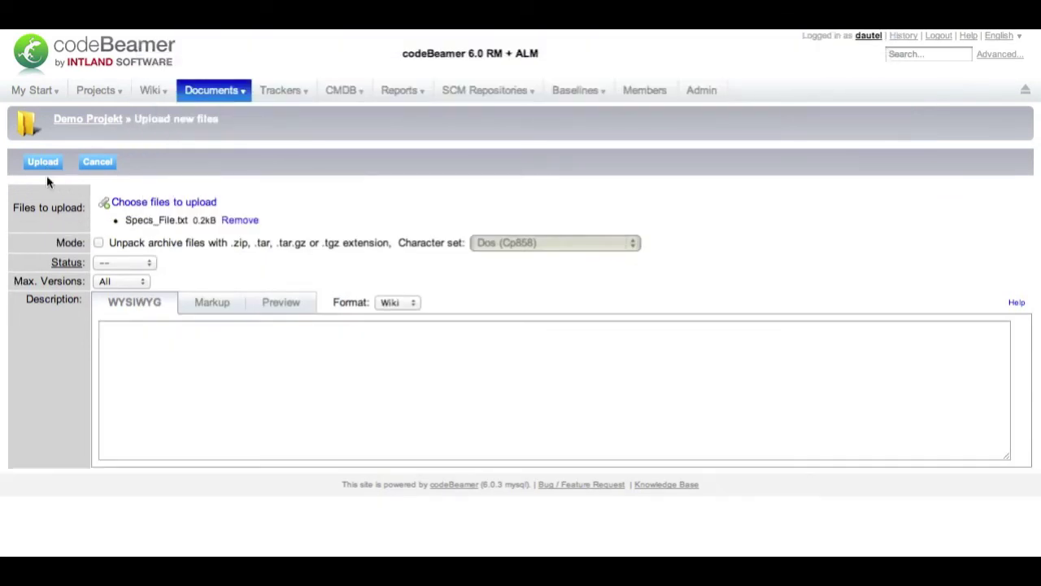
left_click(44, 162)
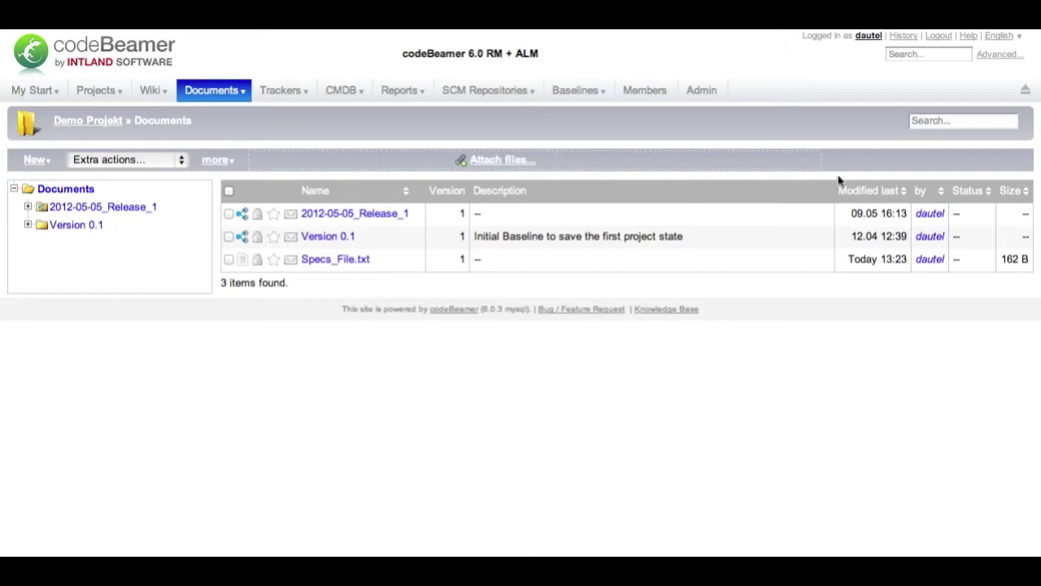
- Run a site-wide search for 'ösadkfaöanöacla'
left_click(920, 53)
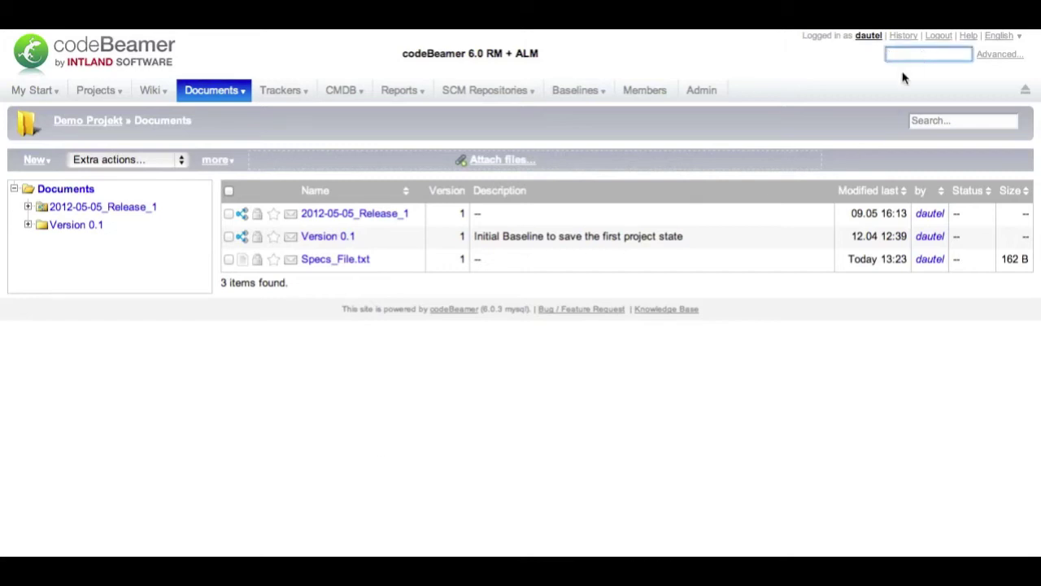
type("ösadkfaöanöacla")
key("Return")
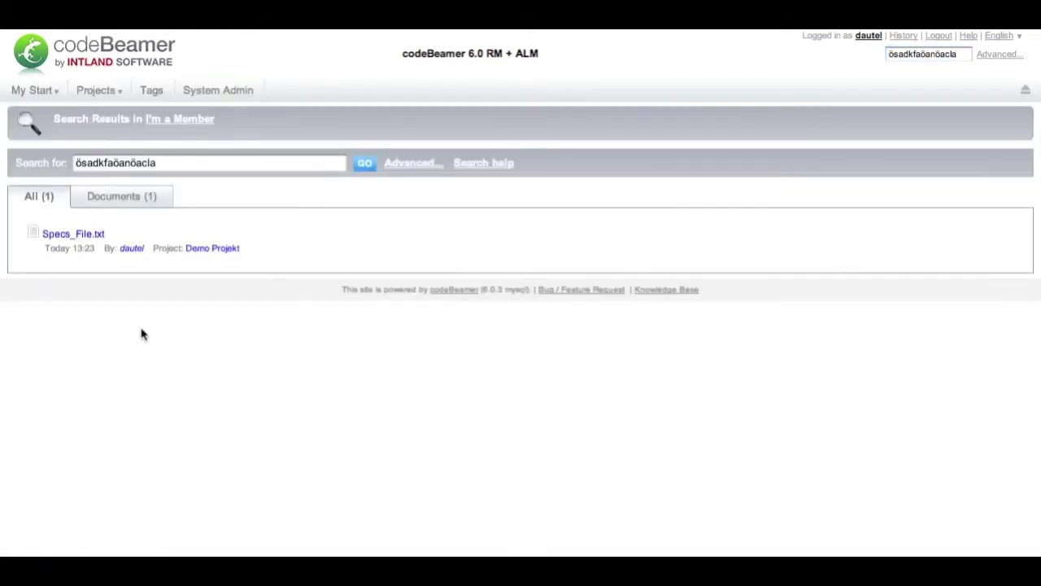
- Open the Specs_File.txt result and check its text content
left_click(71, 235)
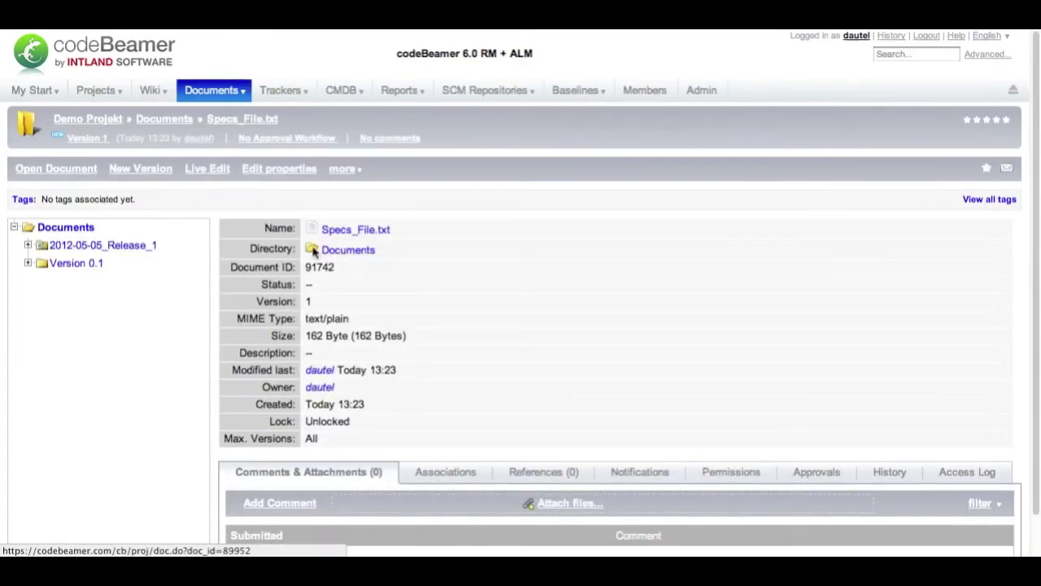
left_click(386, 238)
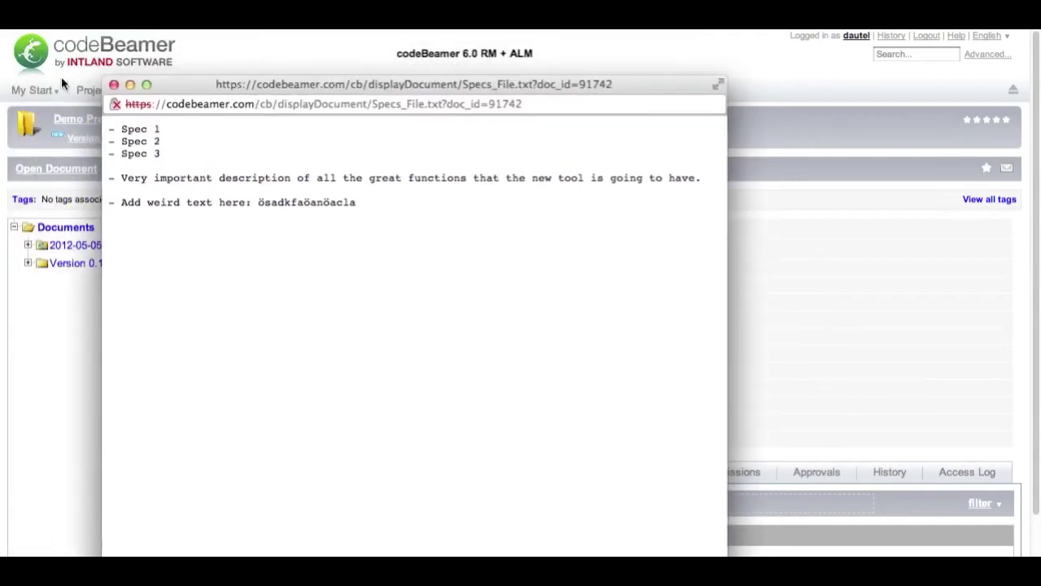
left_click(114, 85)
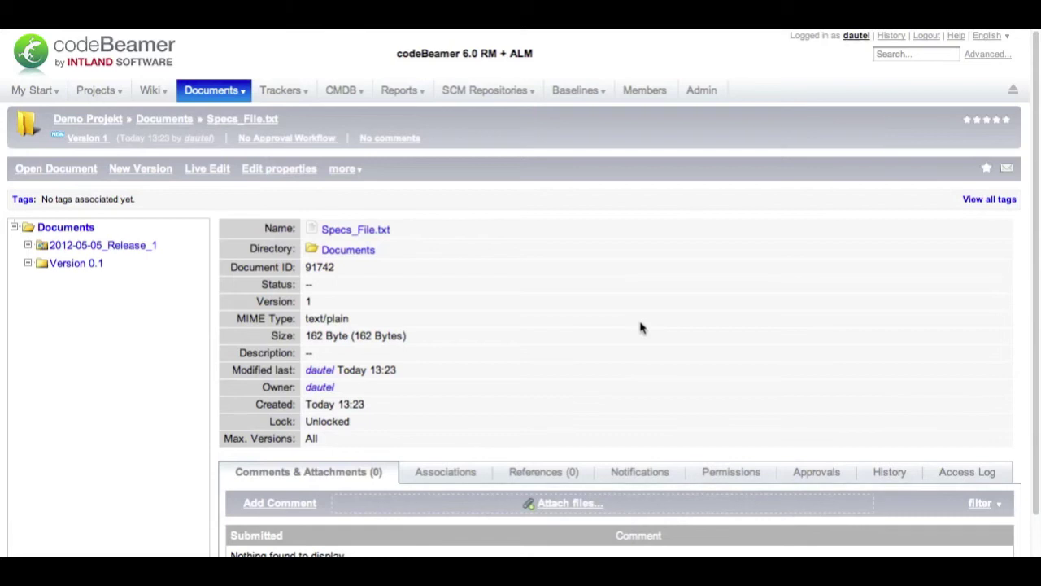
- On Advanced Search, allow query syntax and replace the search term with 'scrum'
left_click(986, 54)
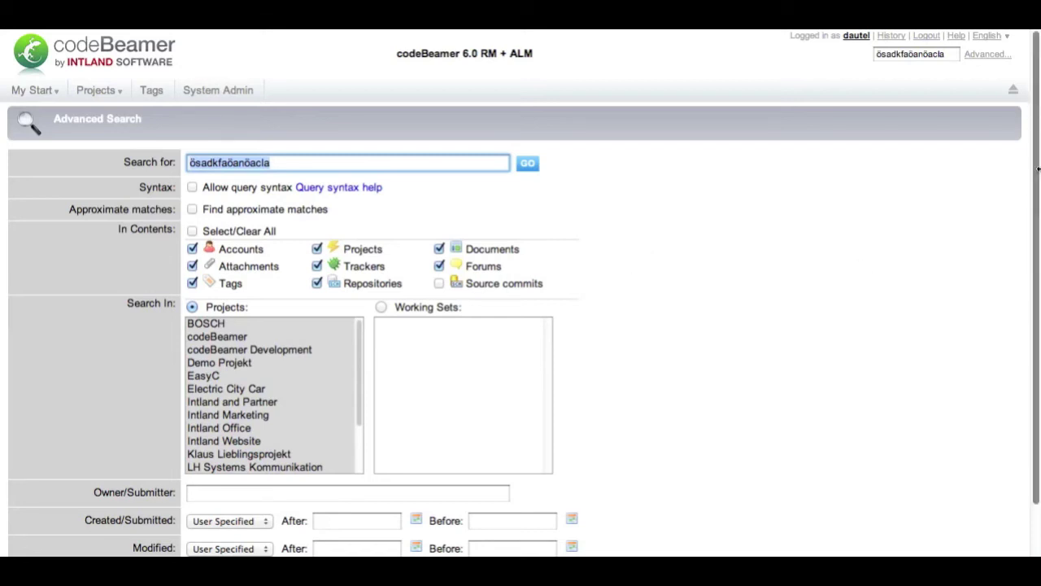
mouse_move(1035, 168)
left_mouse_down()
mouse_move(1033, 241)
mouse_move(1032, 154)
left_mouse_up()
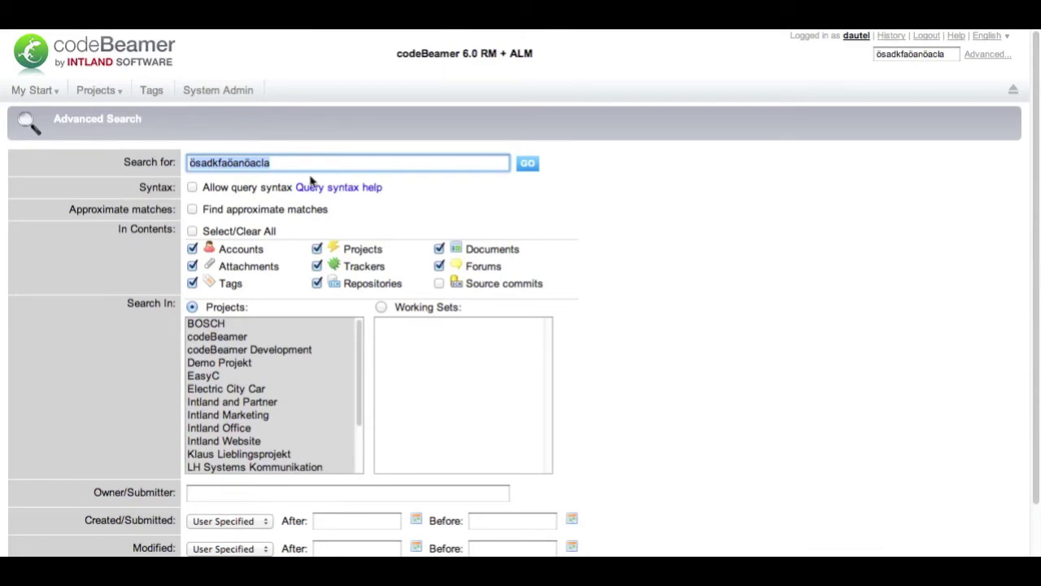
left_click(193, 187)
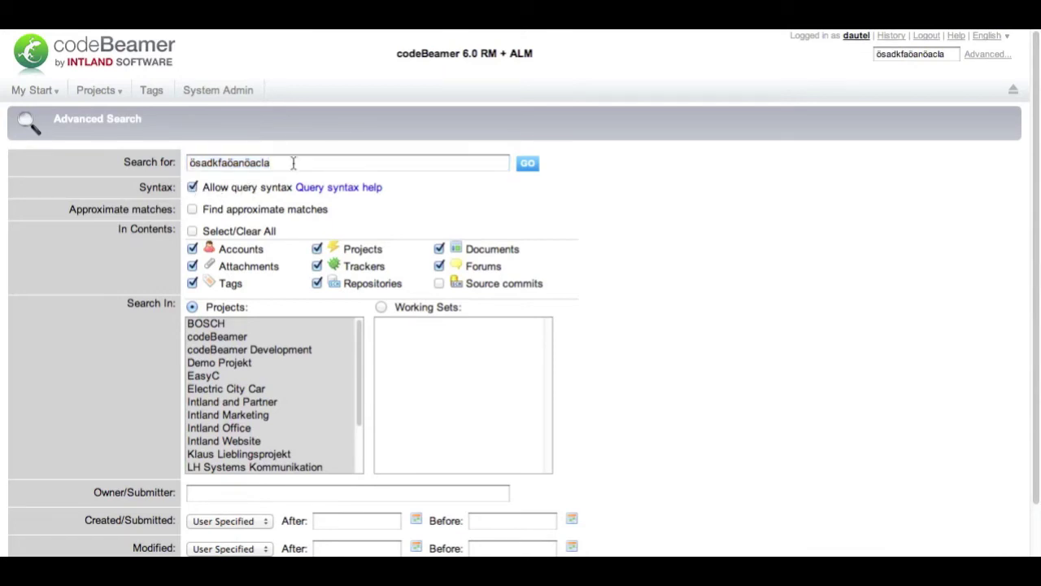
left_click_drag(286, 162, 166, 163)
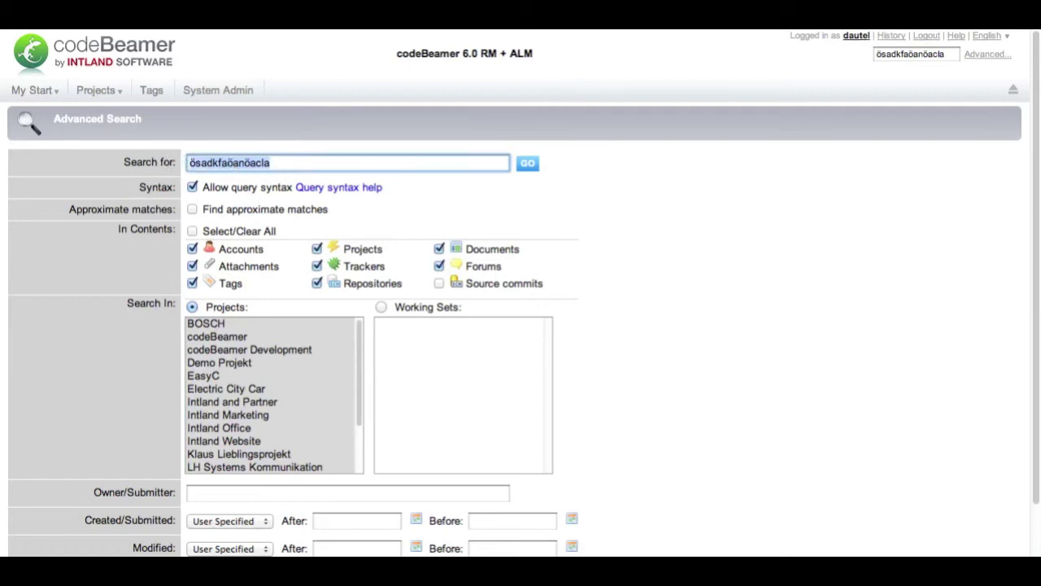
type("scrum")
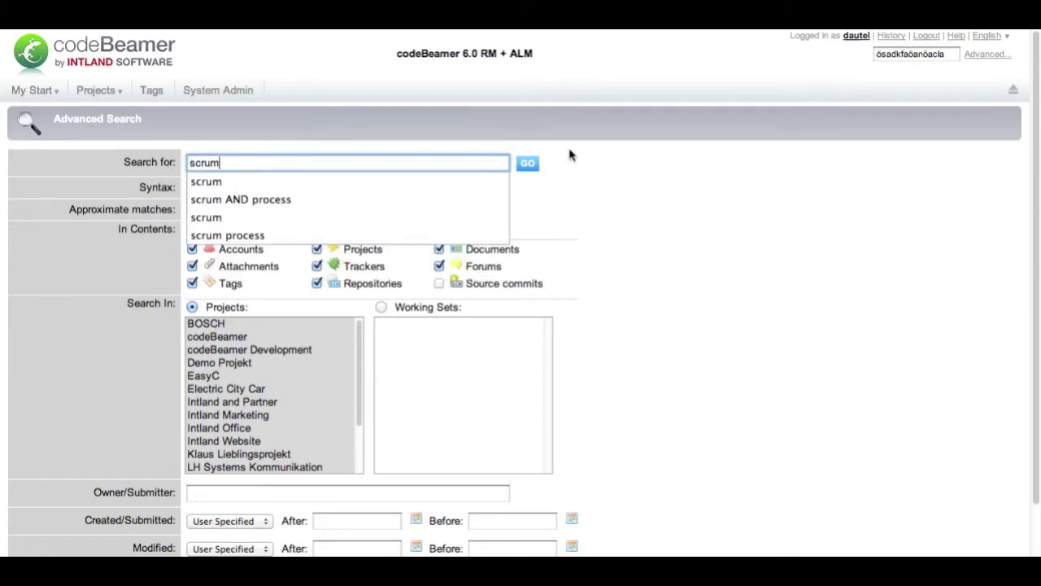
- Run the advanced search for 'scrum' and scroll through the results
left_click(527, 164)
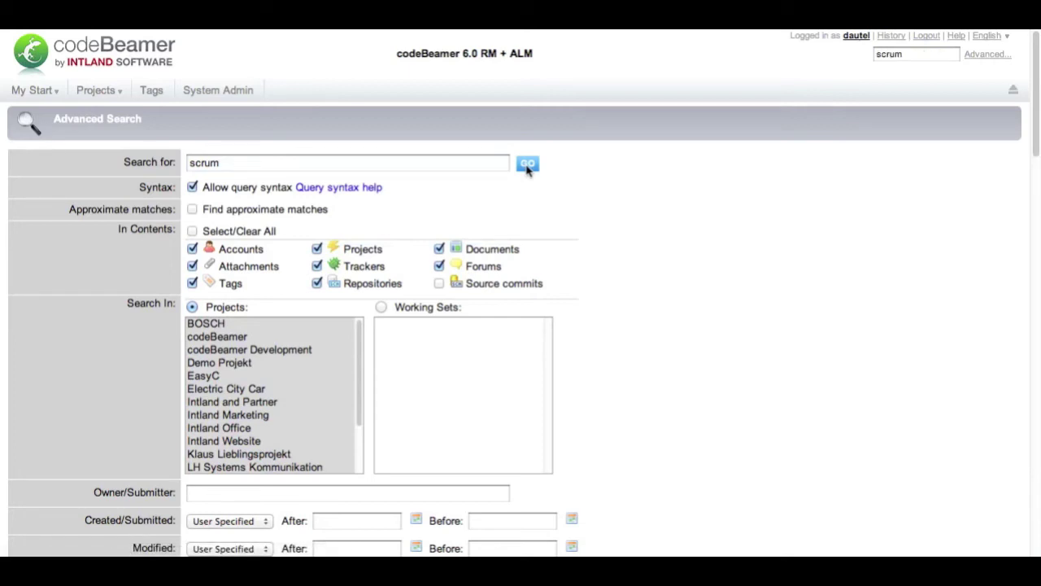
scroll(1033, 244, "down", 5)
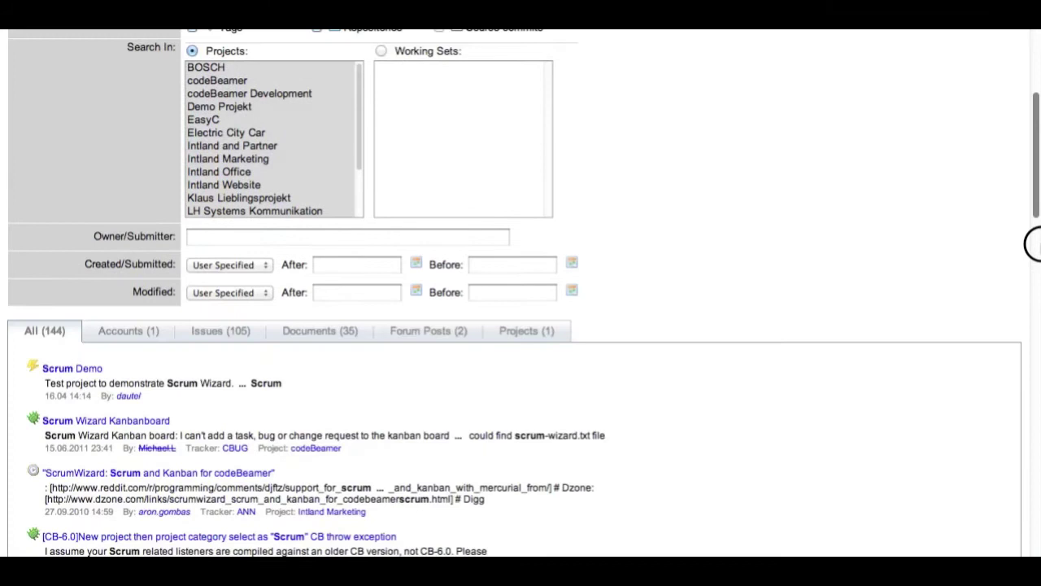
scroll(1033, 244, "down", 5)
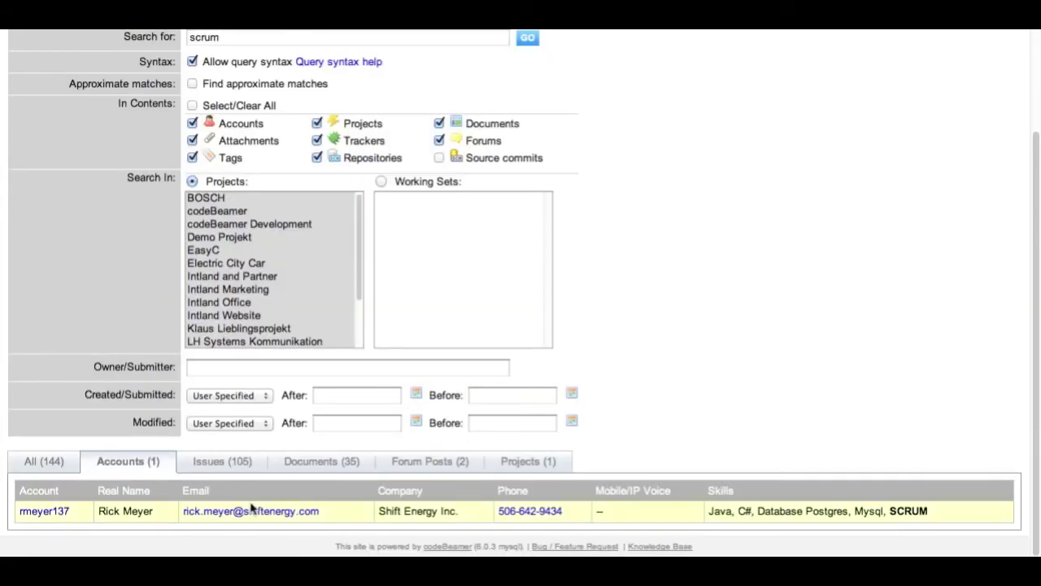
- Filter results by Issues, Documents, Forum Posts and Projects, then return to All (144)
left_click(230, 470)
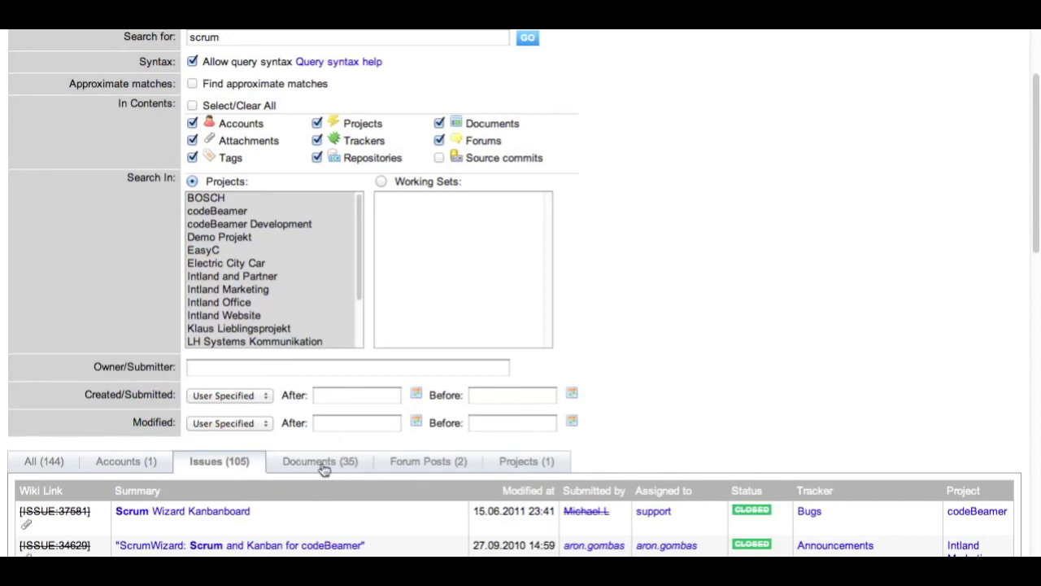
left_click(321, 467)
left_click(416, 468)
left_click(513, 464)
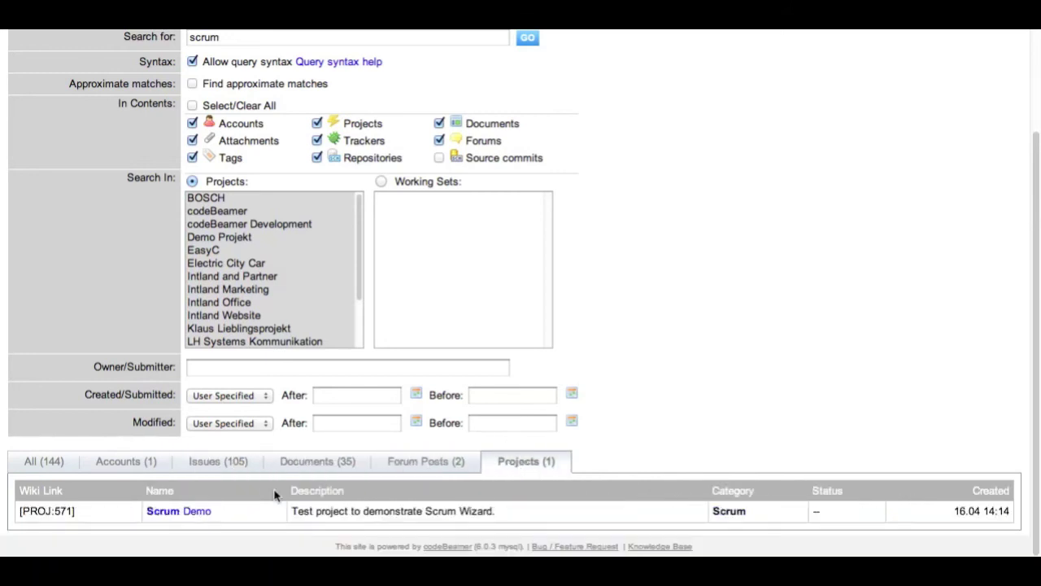
left_click(38, 462)
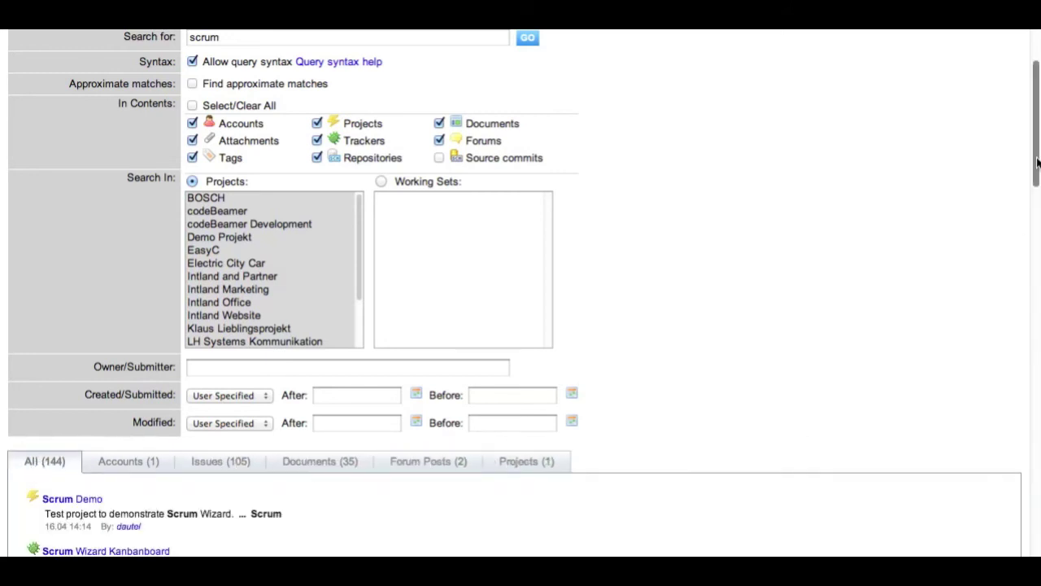
left_click_drag(1037, 169, 1031, 78)
left_click(349, 163)
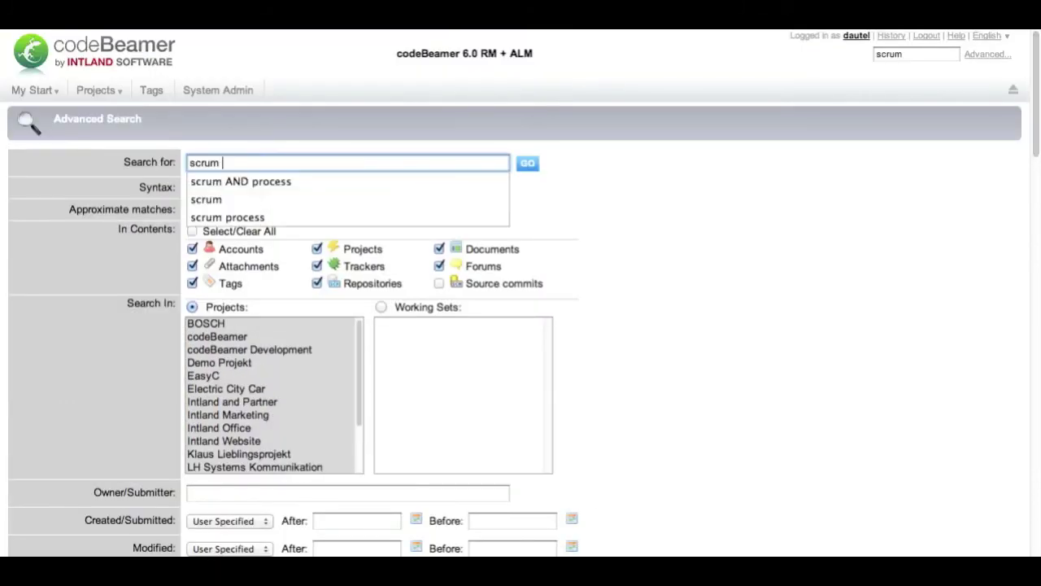
- Search for 'scrum process' as separate words
type("proces")
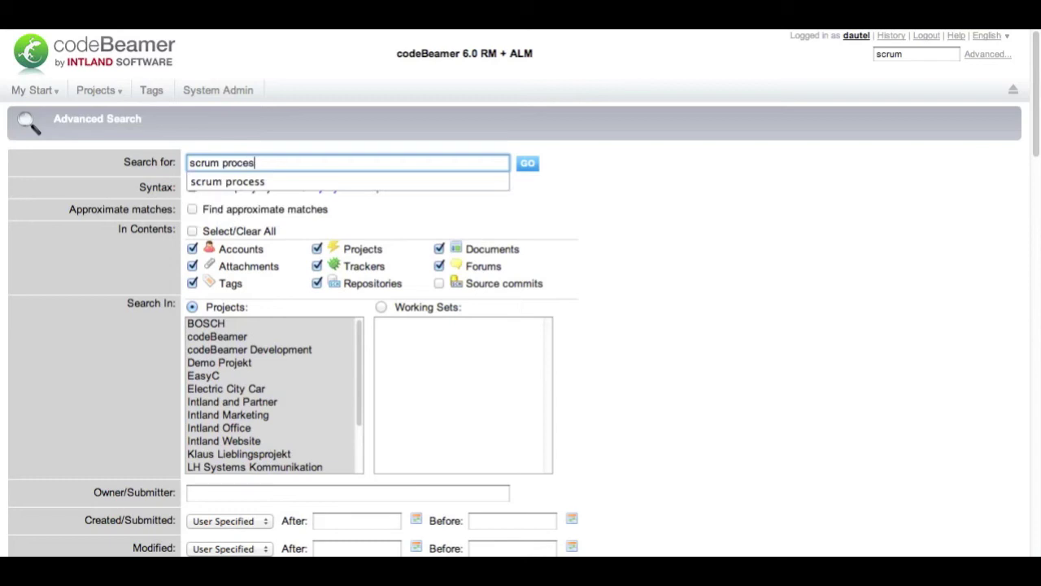
type("s")
left_click(527, 164)
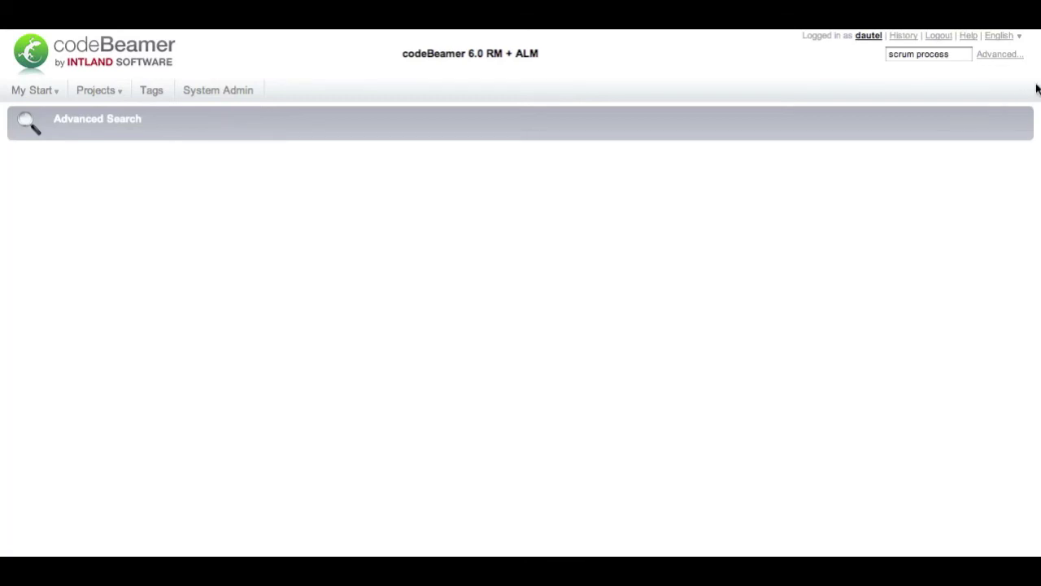
mouse_move(1037, 118)
left_mouse_down()
mouse_move(1031, 271)
mouse_move(1030, 127)
left_mouse_up()
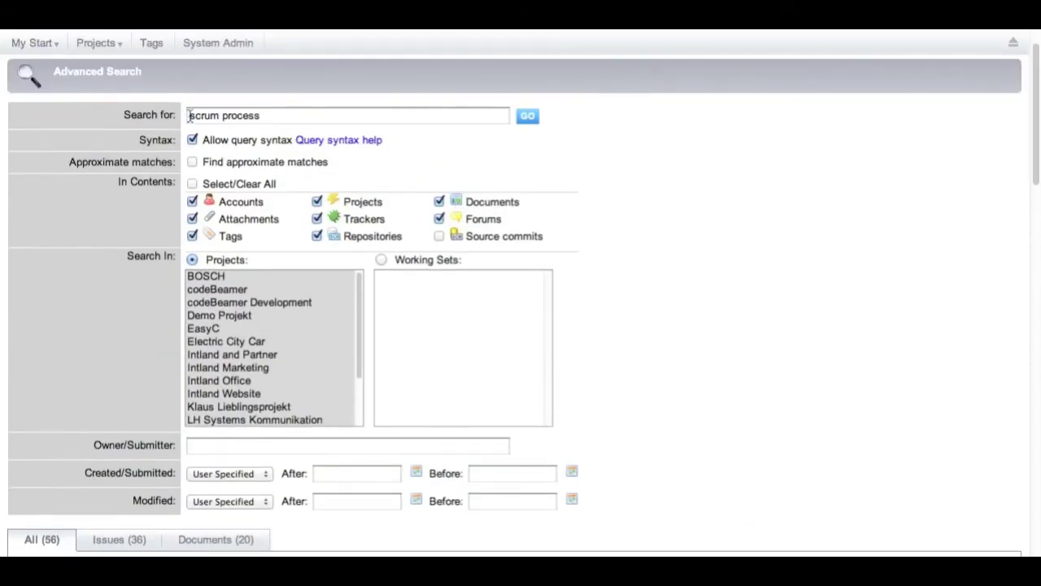
- Wrap the query in double quotes to search the exact phrase "scrum process"
left_click(188, 115)
type("\"")
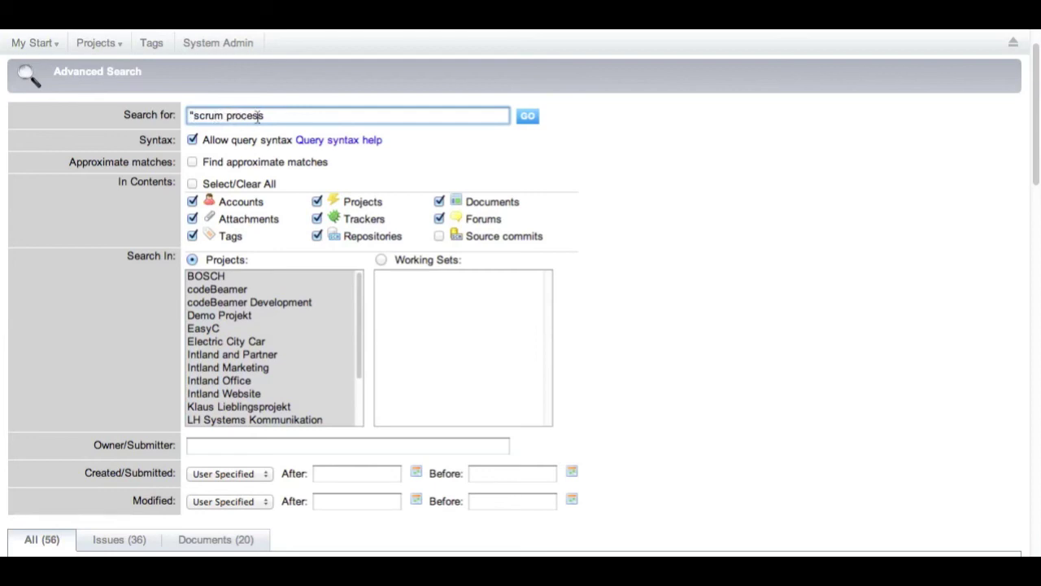
left_click(279, 120)
type("\"")
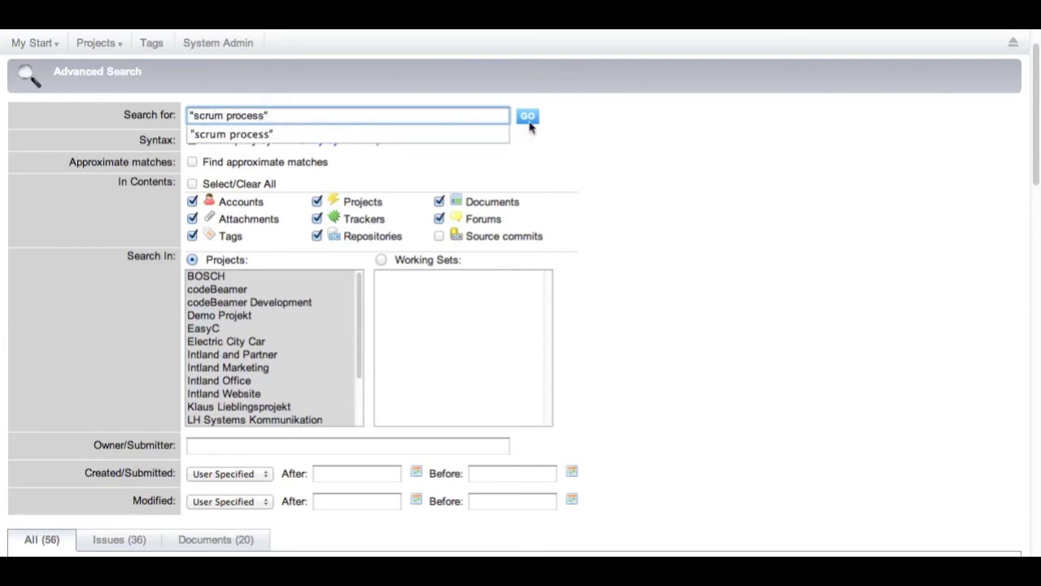
left_click(527, 115)
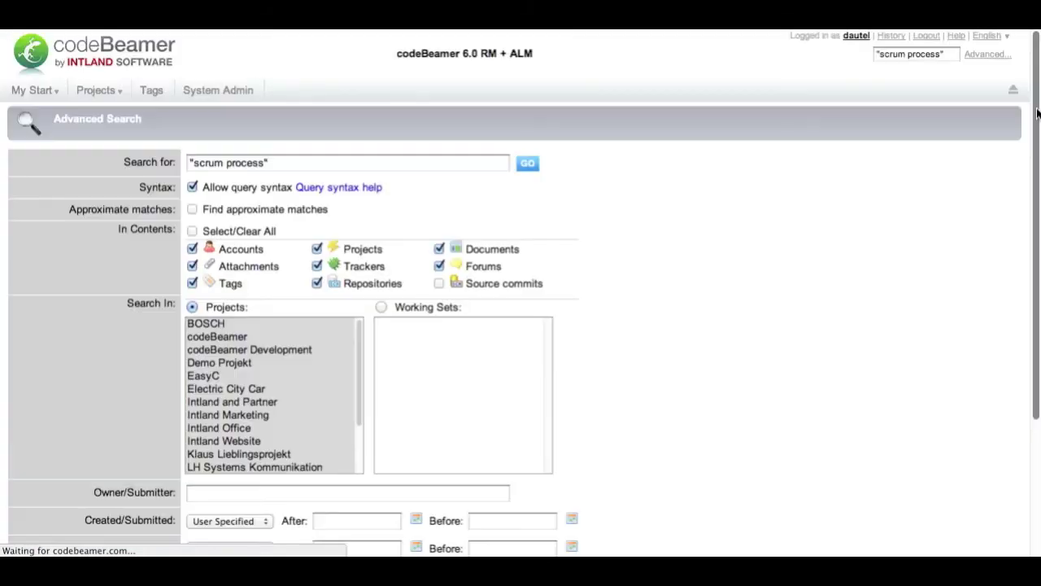
left_click_drag(1036, 111, 1030, 298)
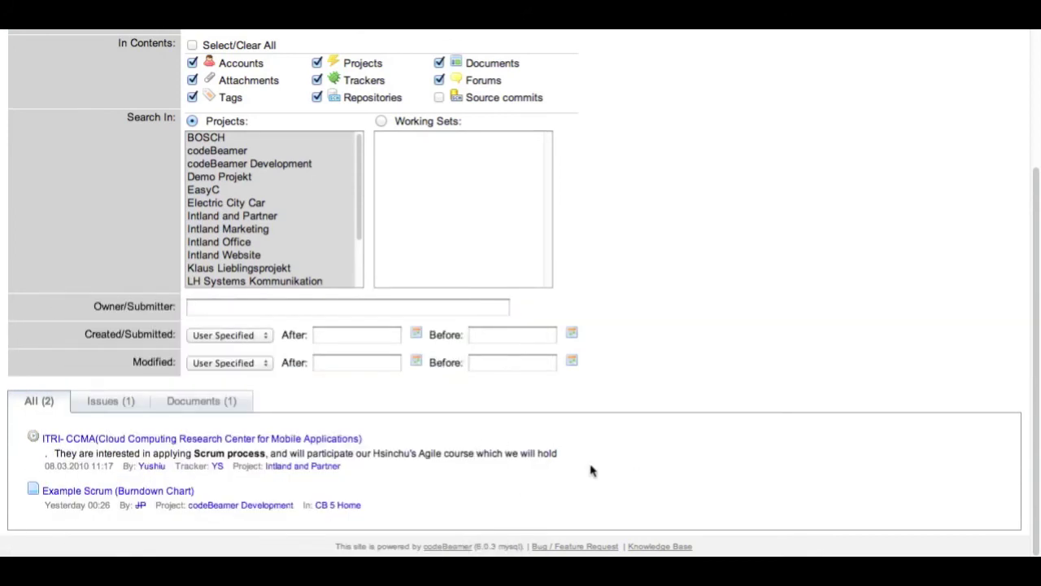
left_click_drag(1034, 348, 1030, 171)
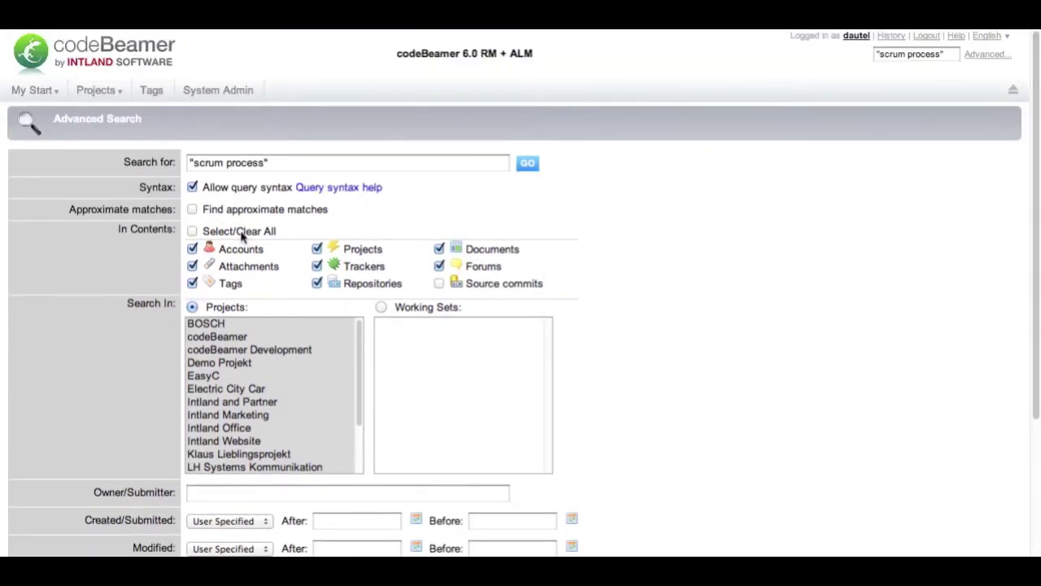
- Limit search to Projects and Documents in Electric City Car, Intland Marketing, LH Systems Kommunikation
left_click(192, 232)
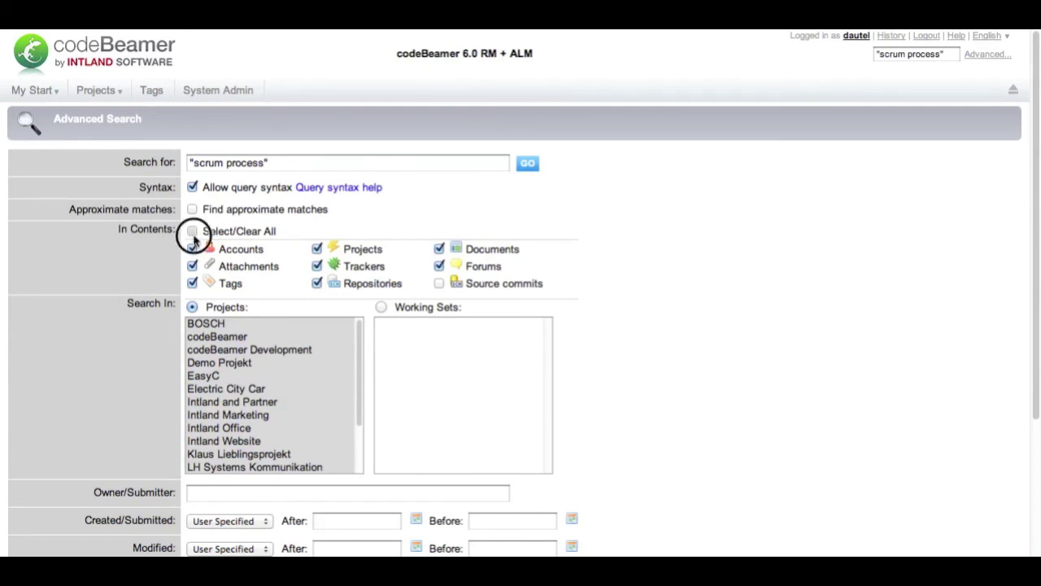
left_click(192, 233)
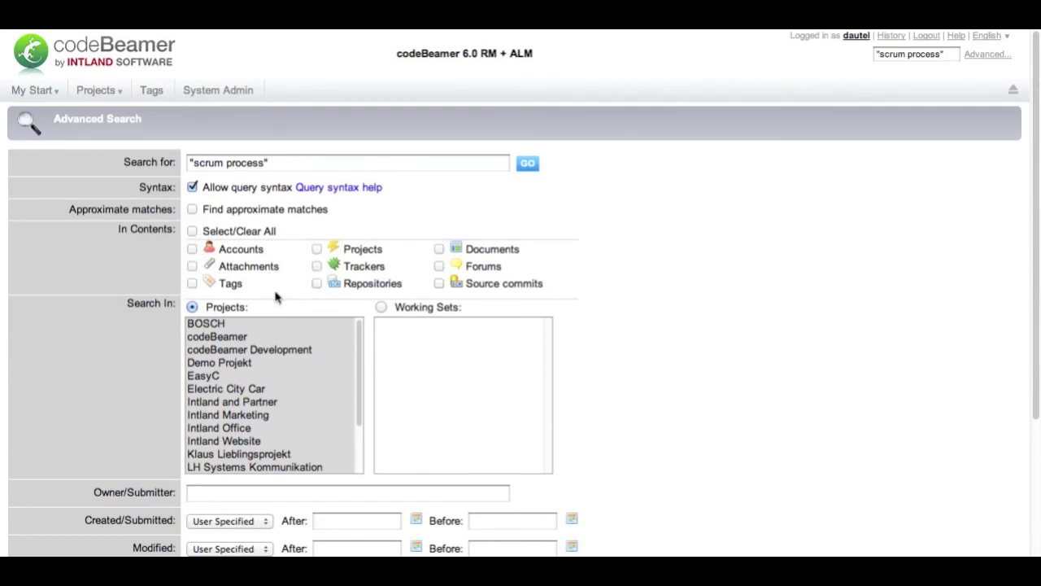
left_click(316, 249)
left_click(439, 249)
left_click_drag(360, 330, 360, 368)
left_click(255, 375)
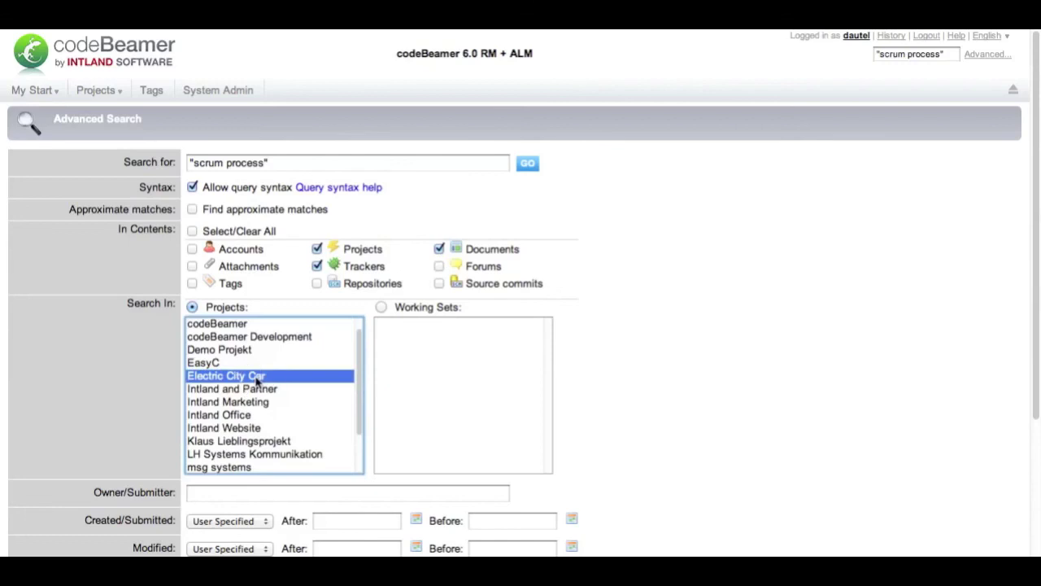
left_click(244, 402, "super")
left_click(240, 453, "super")
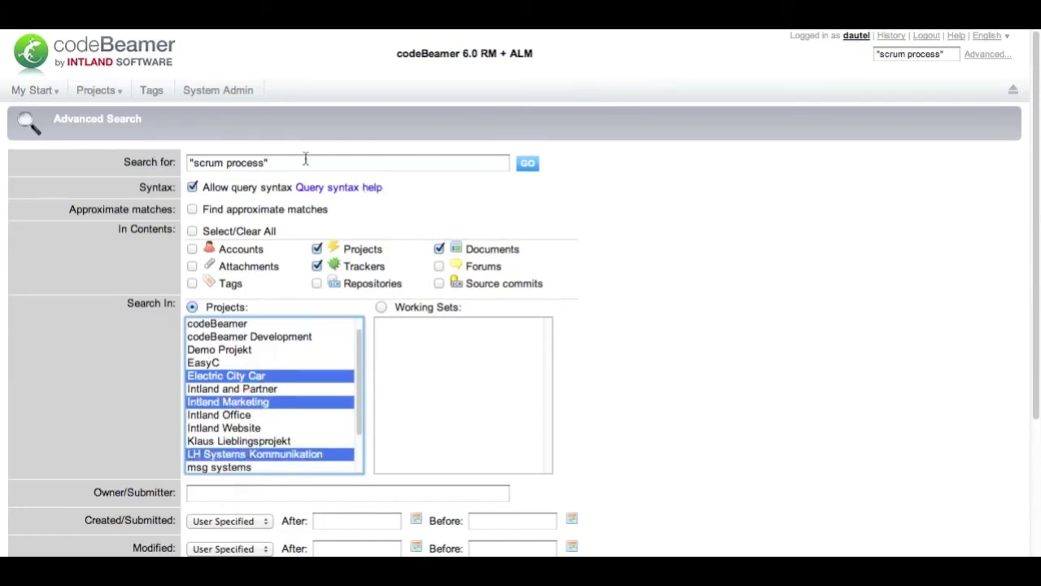
- Remove the quotes around scrum process and run the filtered search
left_click(374, 156)
left_click(344, 168)
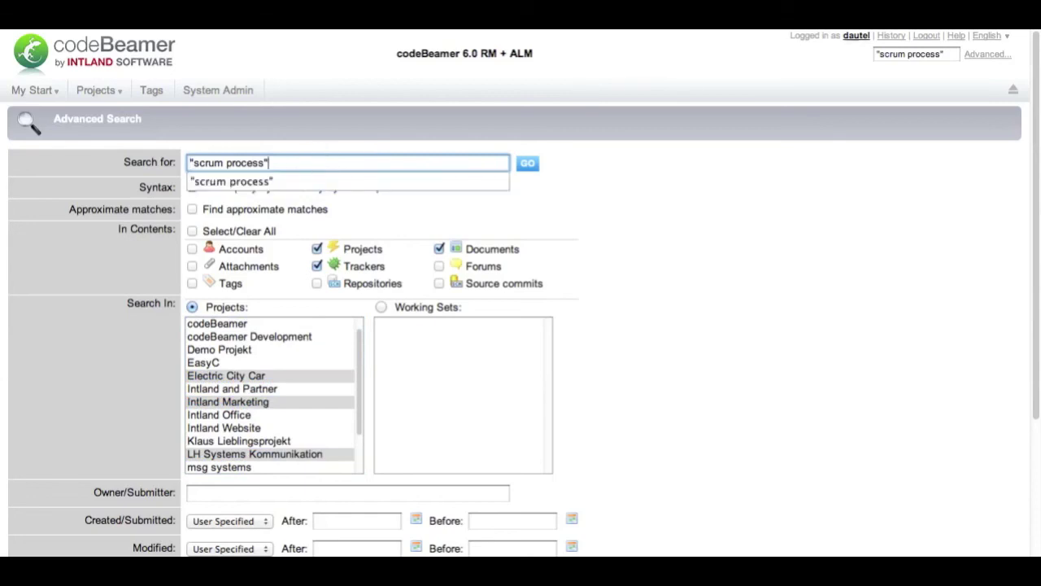
key("BackSpace")
key("Home")
key("Delete")
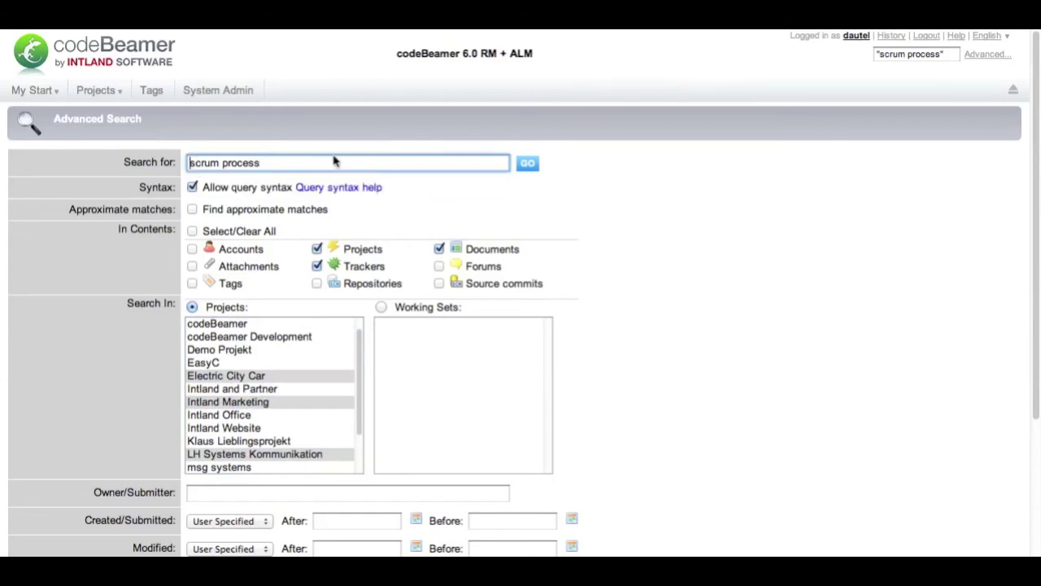
left_click(527, 164)
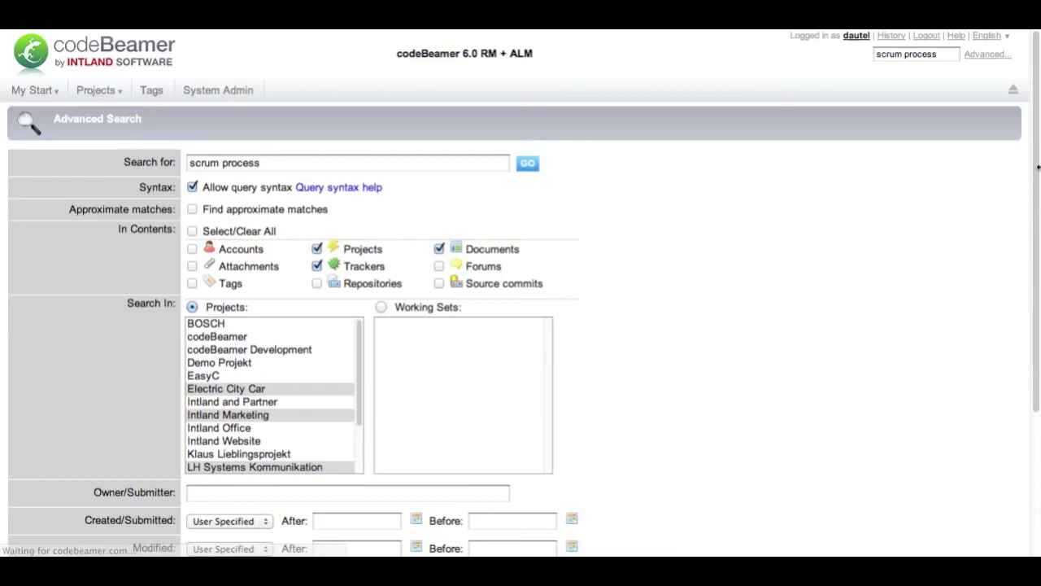
left_click_drag(1030, 144, 1031, 321)
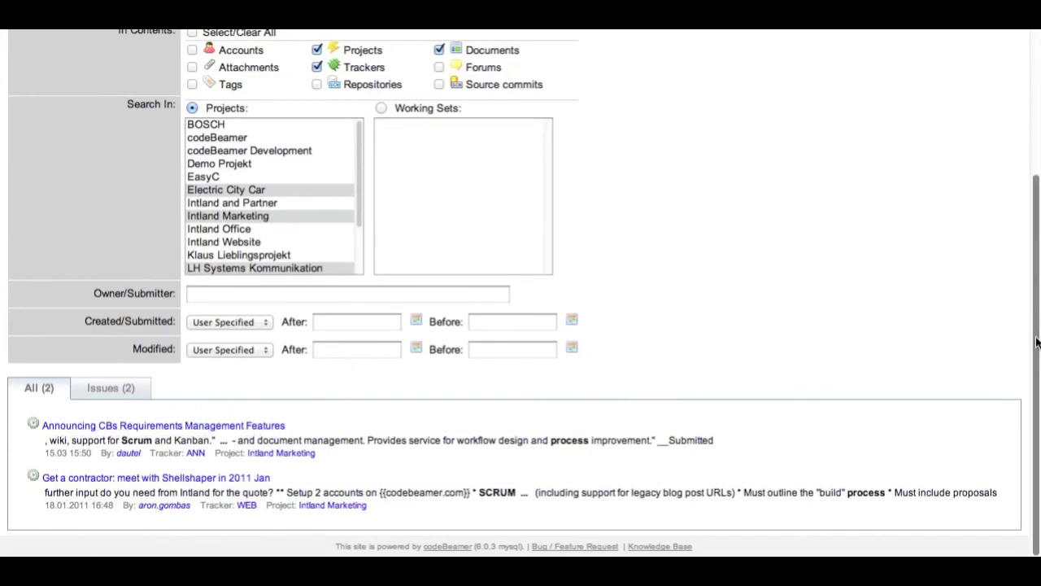
left_click_drag(1036, 342, 1033, 168)
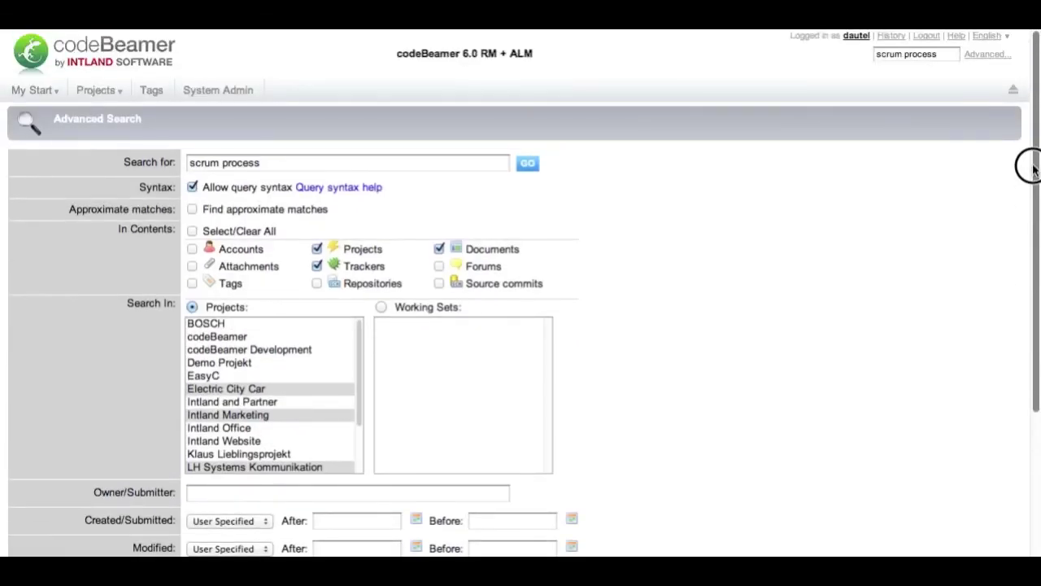